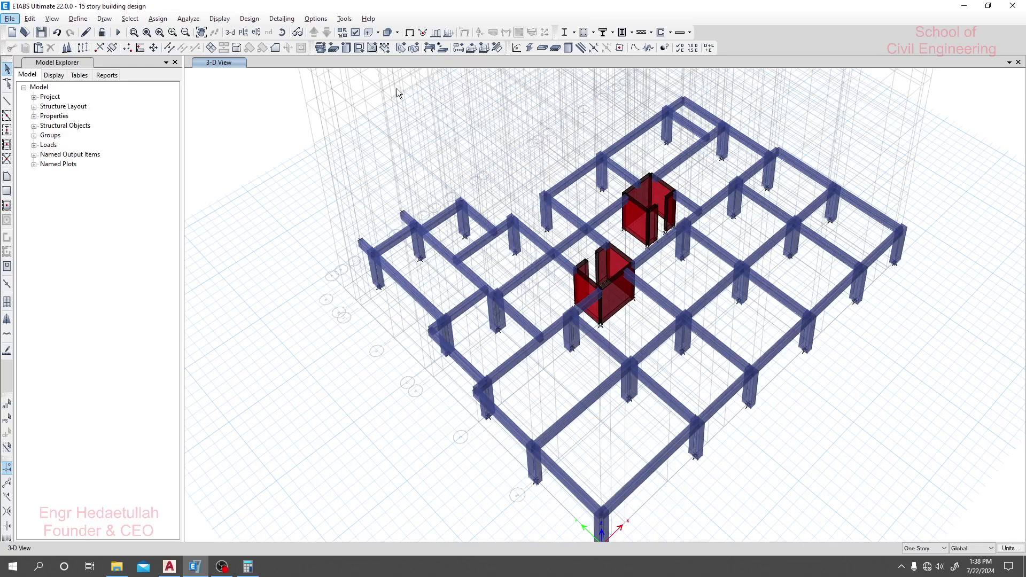
Add a second 3-D view window and set the left window to the C.GF plan at Z = 10 ft
click(1009, 63)
click(976, 91)
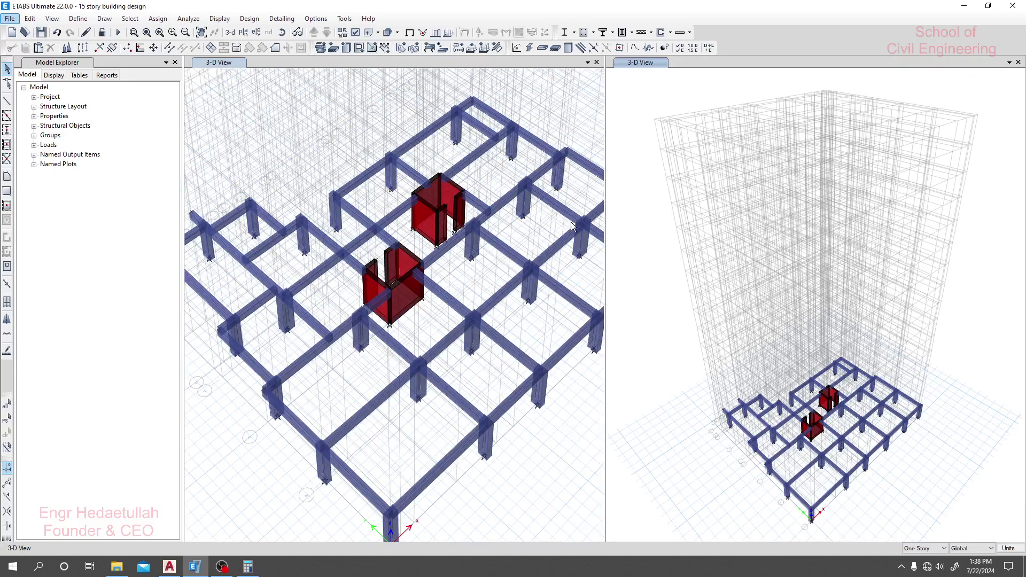
click(357, 114)
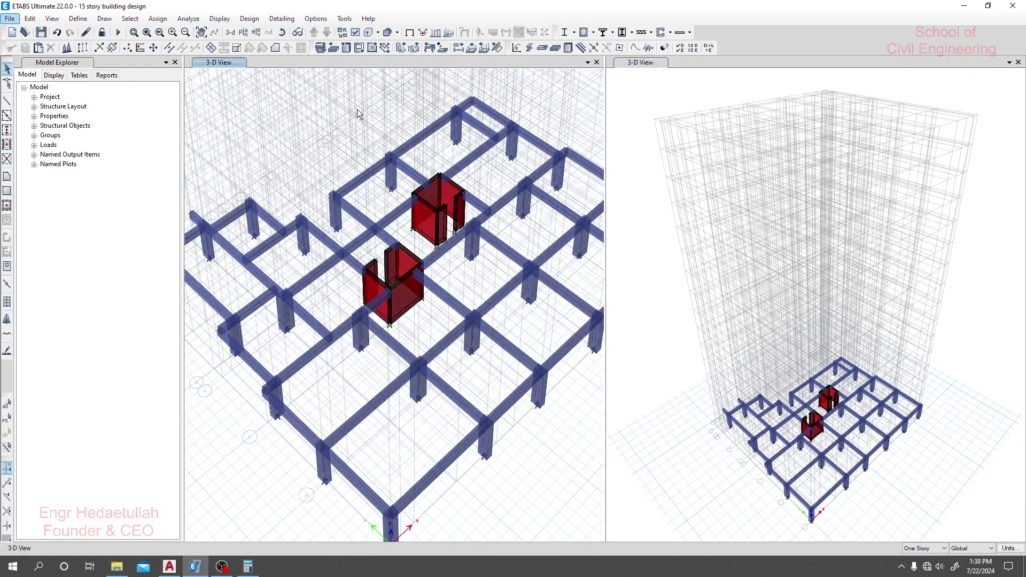
click(243, 32)
click(458, 368)
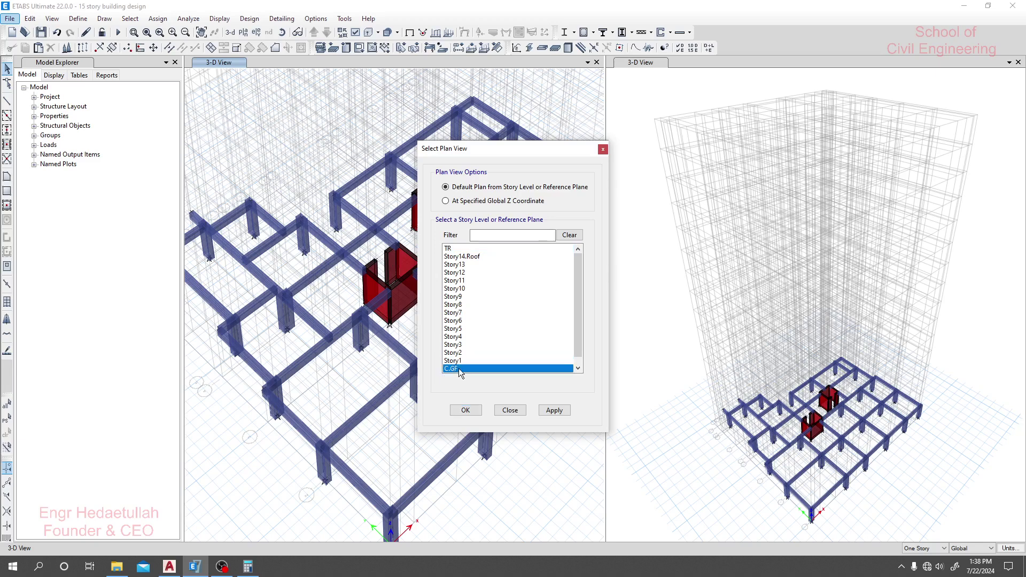
click(554, 410)
click(466, 411)
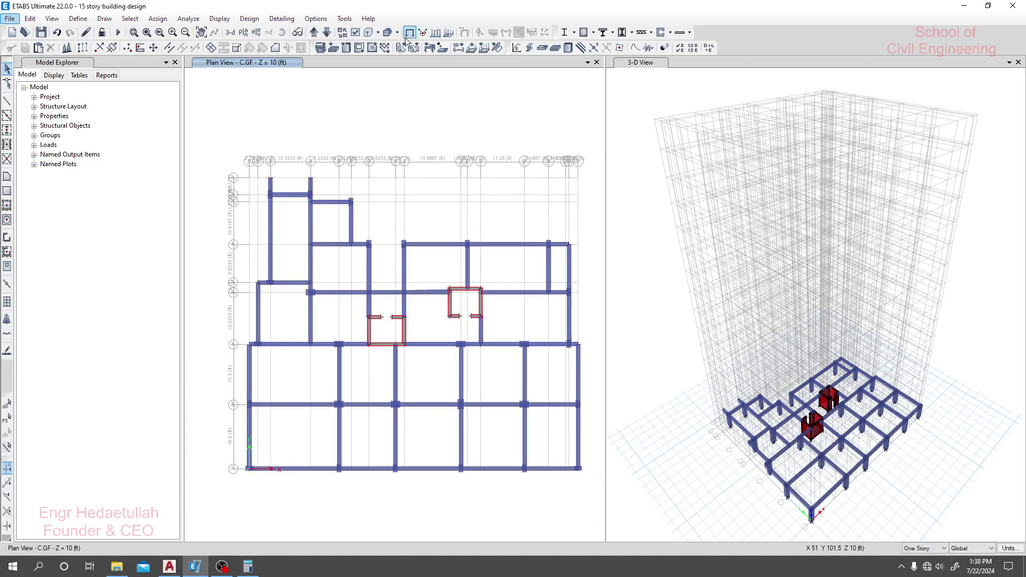
Turn off extruded display and window-select every joint, frame and wall on the C.GF plan
click(368, 32)
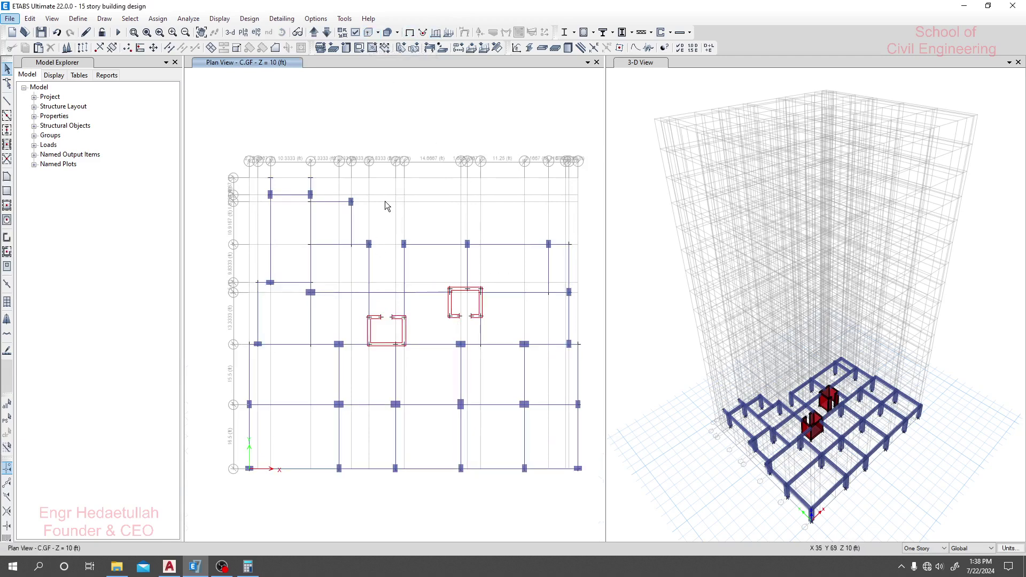
drag(219, 133, 600, 503)
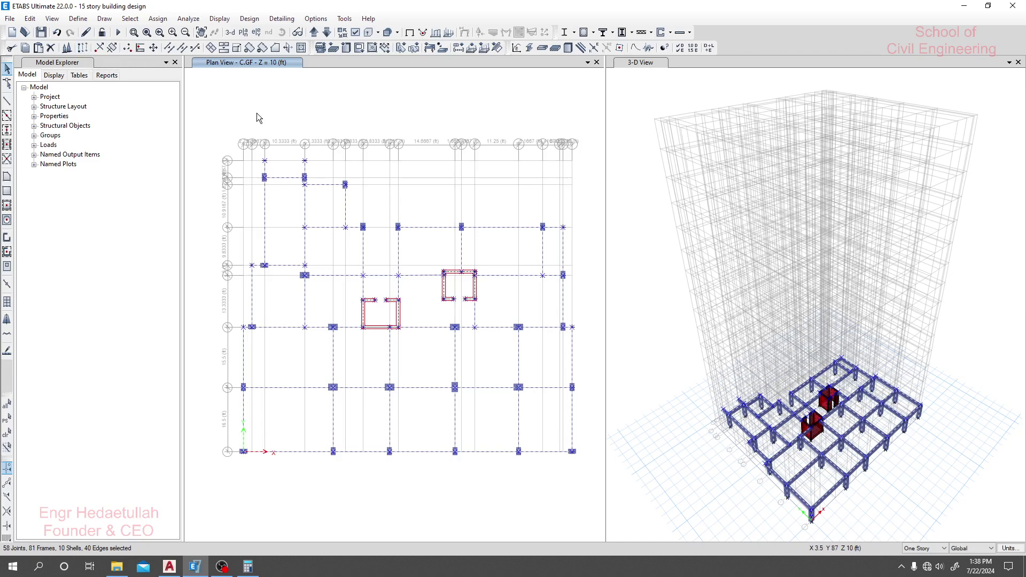
Replicate the selected C.GF objects onto Story1 using Replicate's Story option
key(ctrl+r)
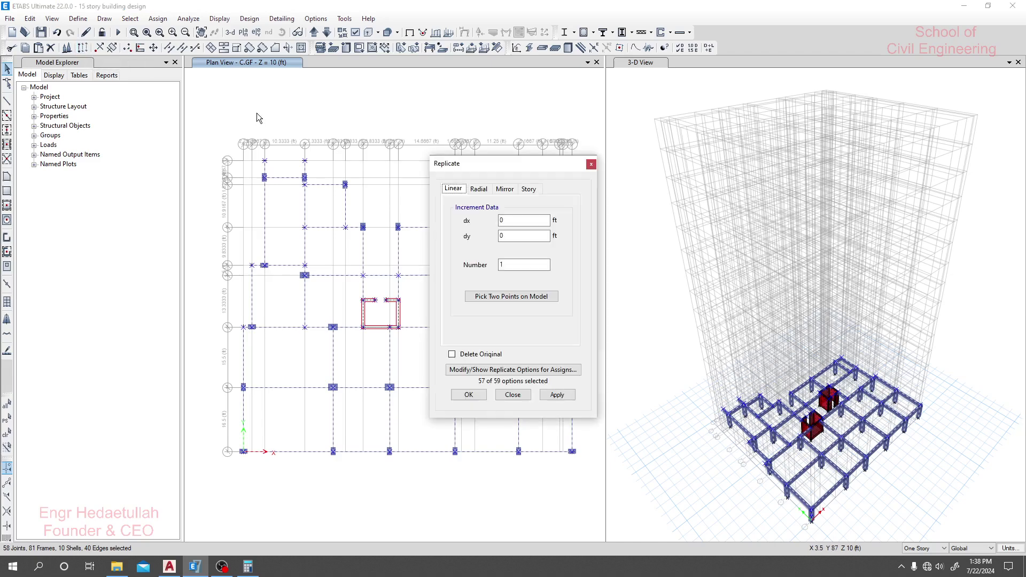
click(591, 165)
click(30, 18)
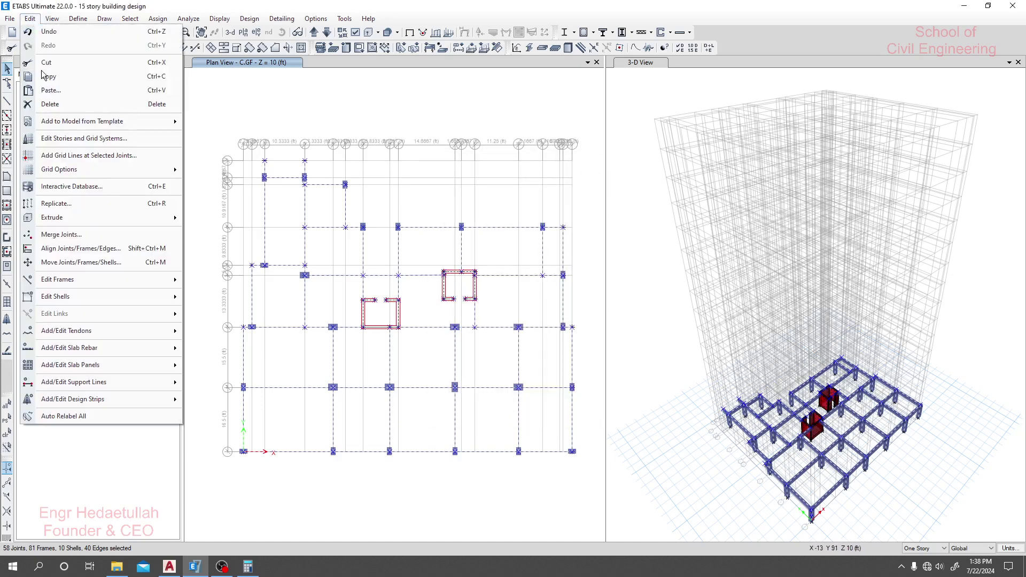
click(56, 203)
drag(501, 164, 678, 105)
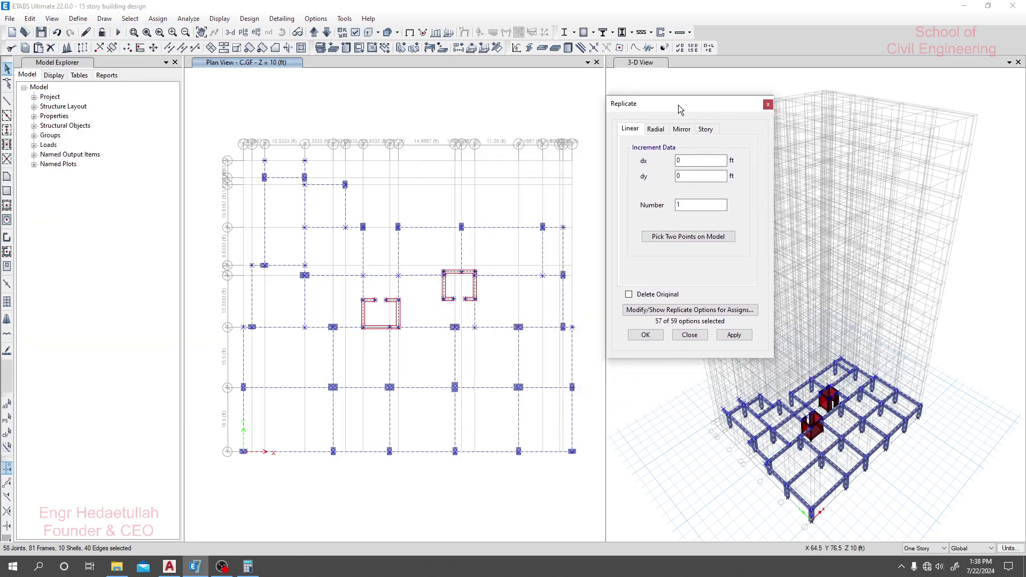
click(707, 130)
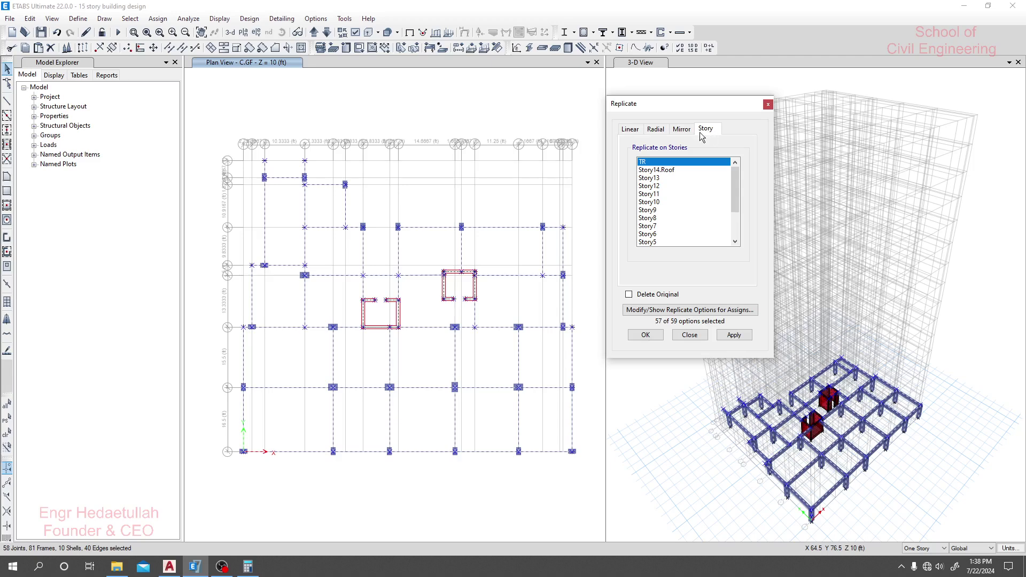
click(648, 228)
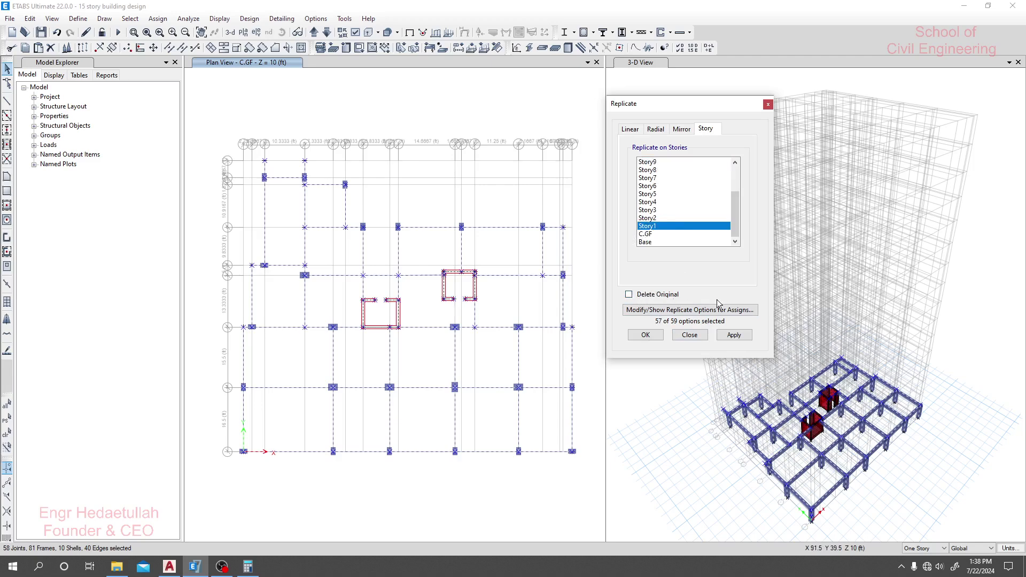
click(734, 334)
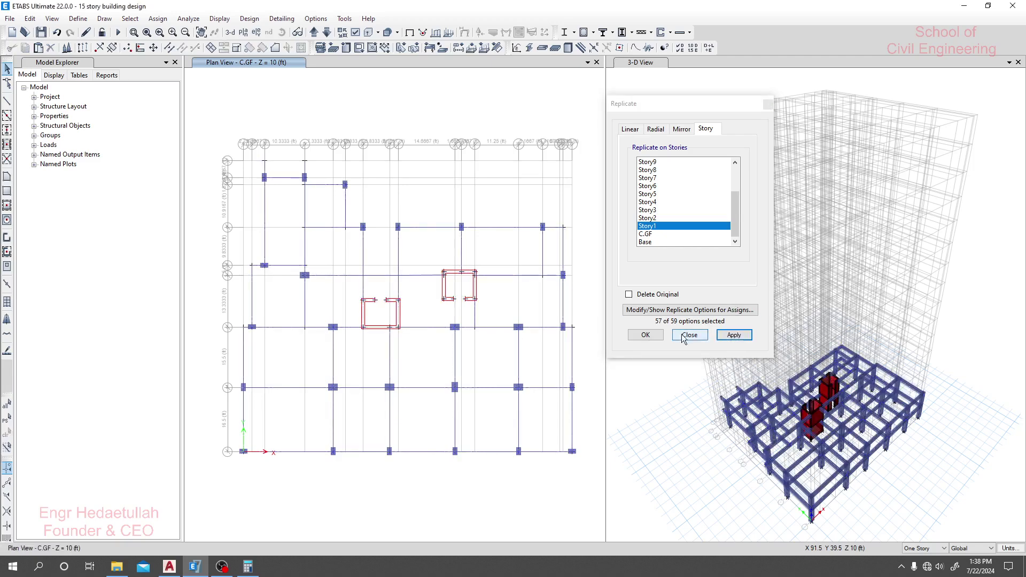
click(638, 334)
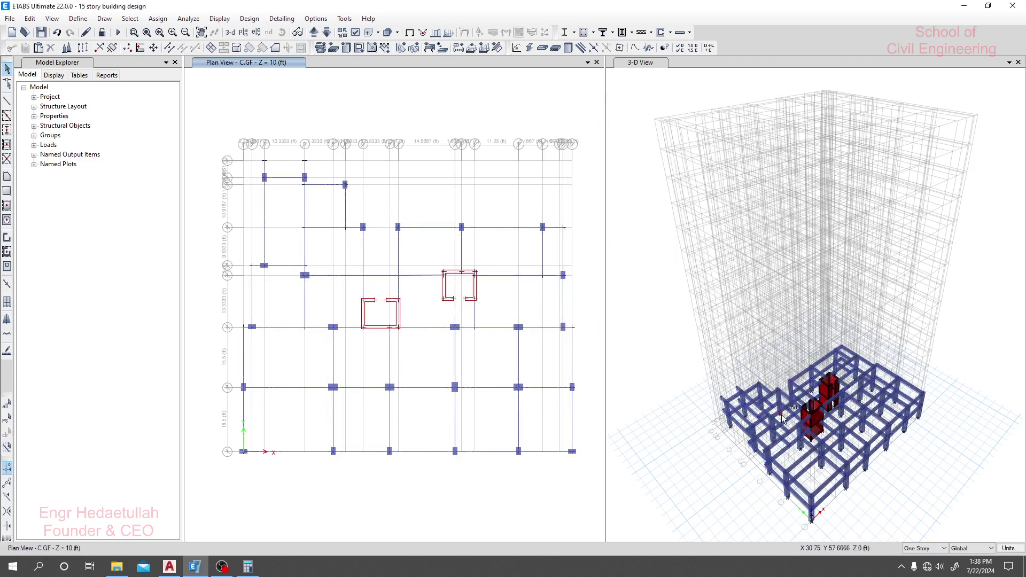
scroll(784, 418, up, 5)
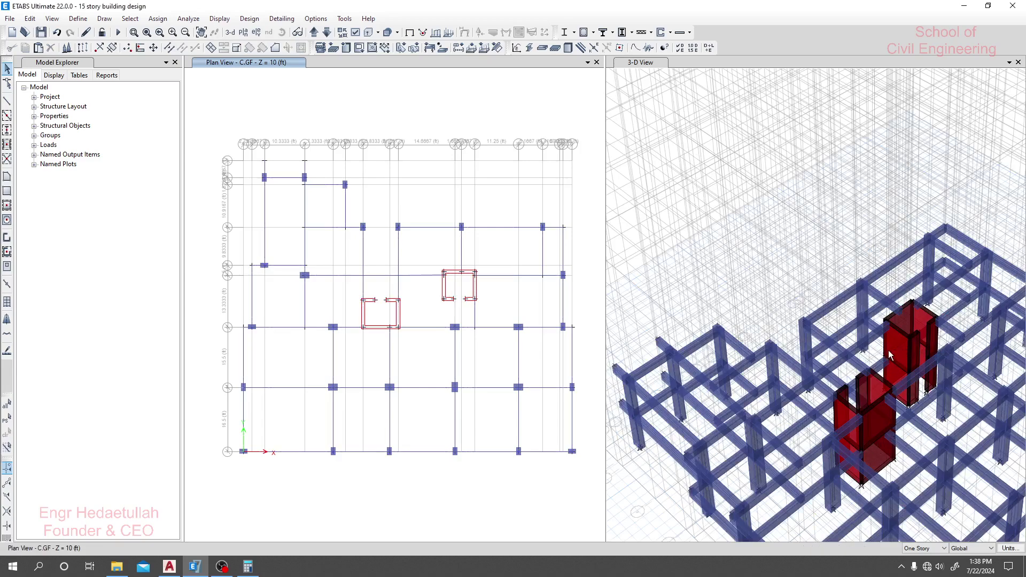
scroll(888, 350, down, 5)
click(747, 405)
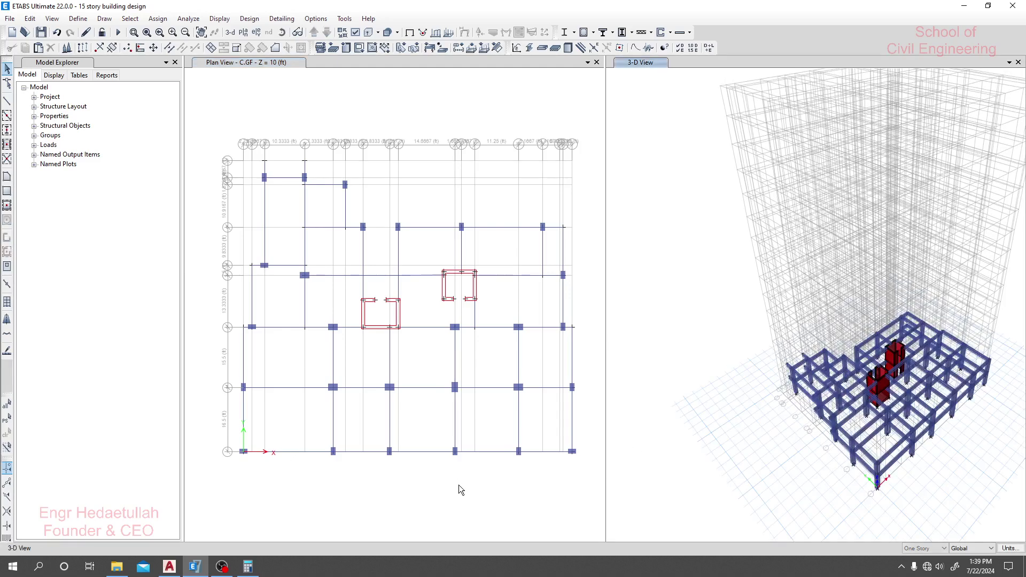
click(459, 485)
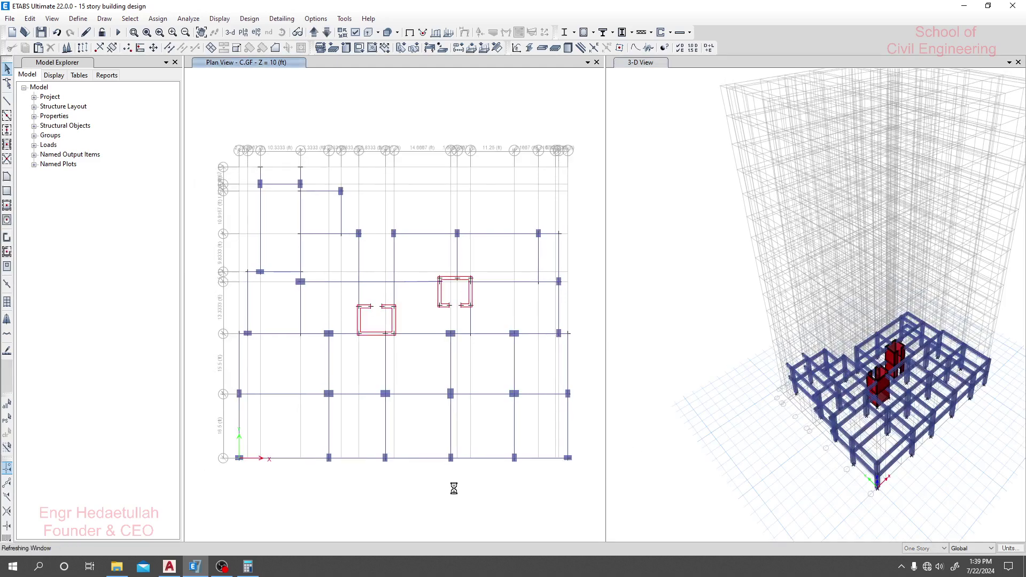
Move the plan up to Story1 and select the first beams in the upper-left bays
click(314, 33)
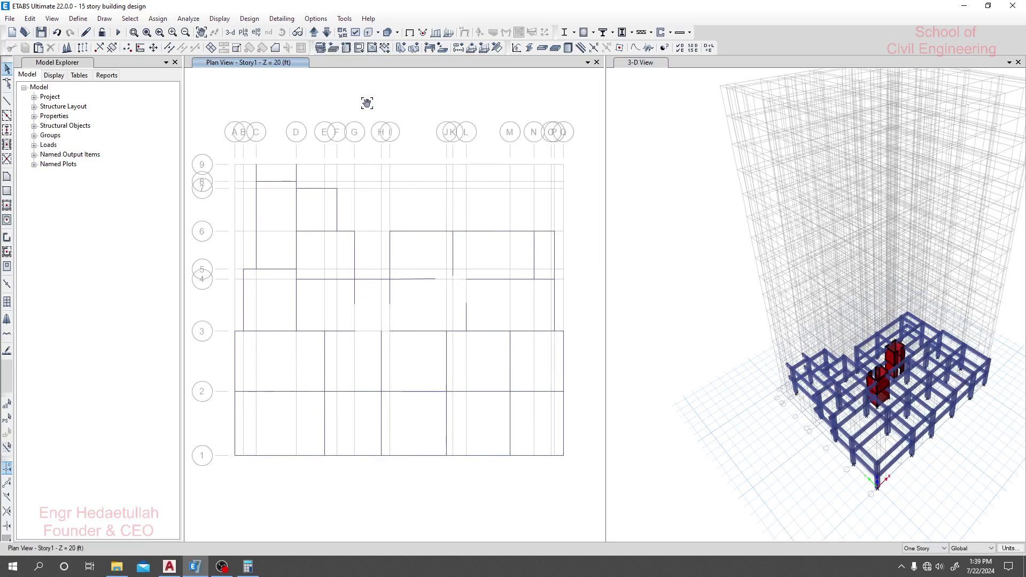
click(275, 182)
click(256, 220)
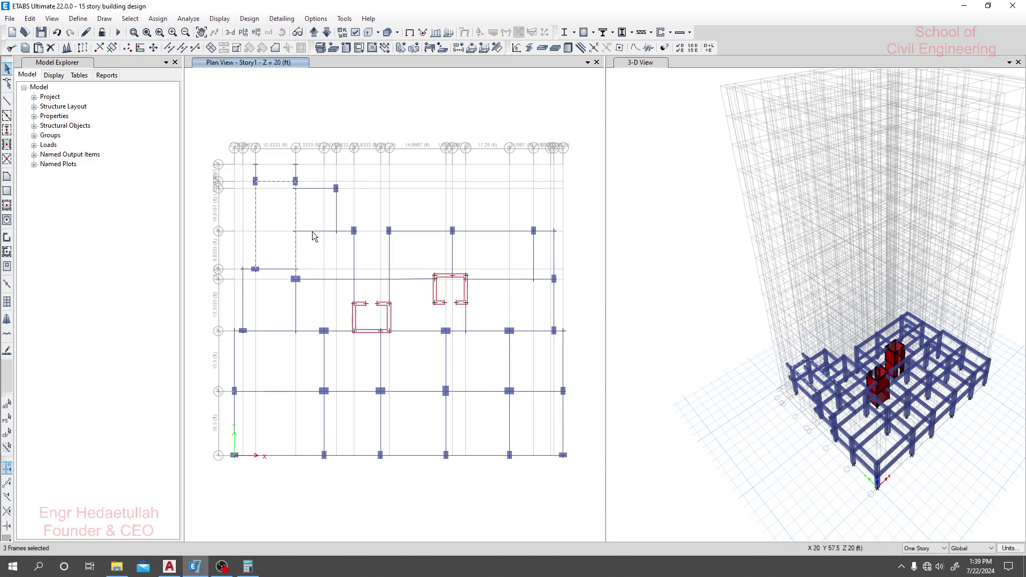
click(312, 188)
click(336, 216)
click(353, 254)
Add the middle-row and right-side Story1 beams to the selection
click(421, 232)
click(516, 232)
click(554, 254)
click(539, 280)
click(561, 333)
scroll(560, 332, up, 5)
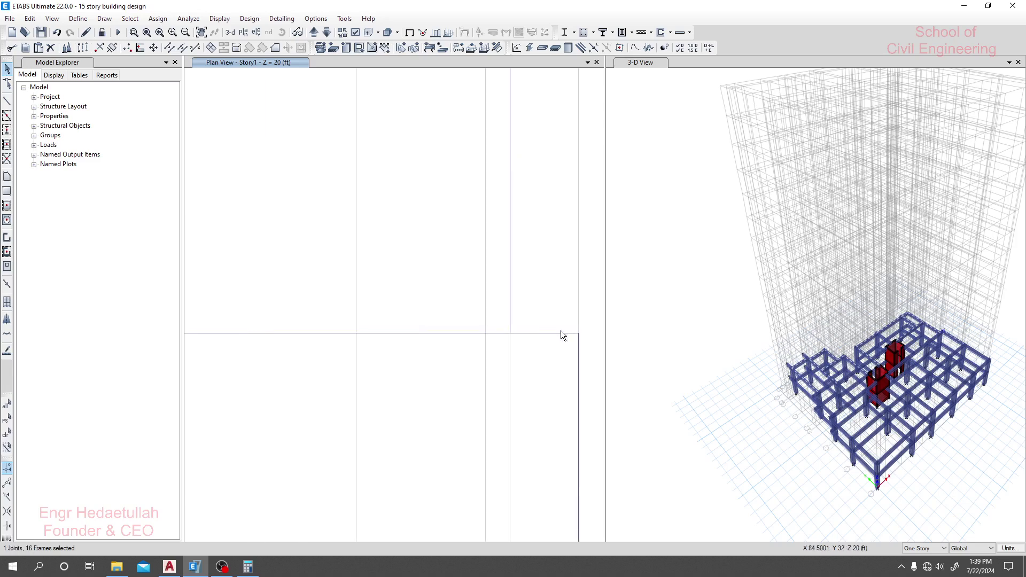
scroll(557, 333, down, 3)
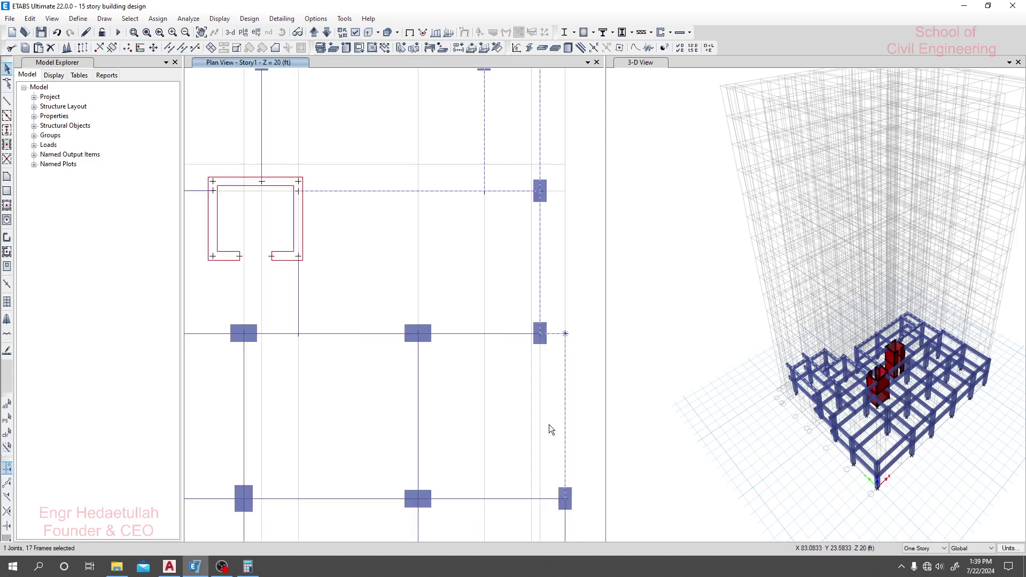
scroll(534, 385, up, 1)
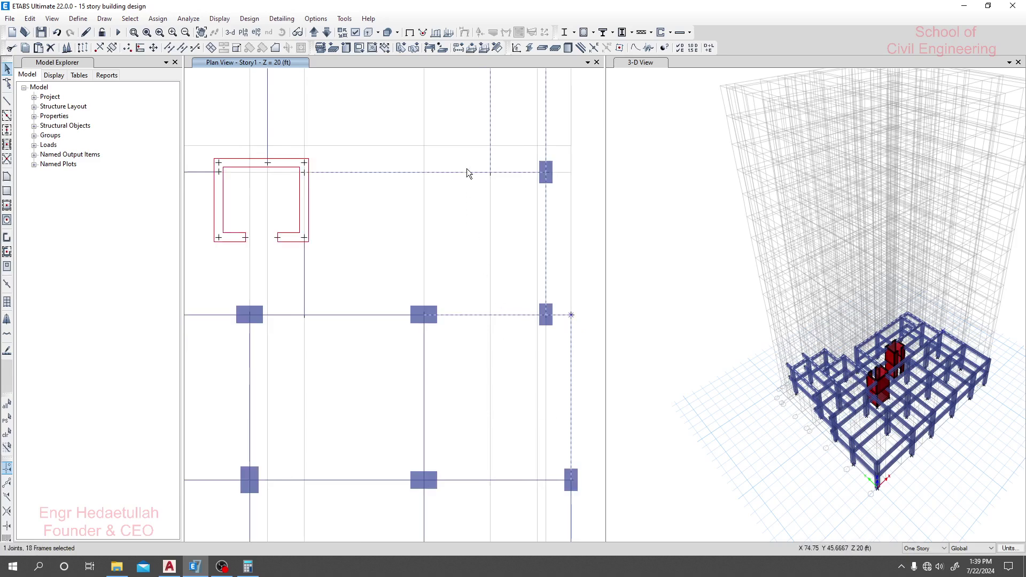
Add the beam beside the core wall and the beams across the lower bays
click(249, 406)
middle_drag(422, 401, 486, 394)
drag(364, 377, 288, 406)
scroll(394, 377, down, 2)
drag(405, 399, 388, 504)
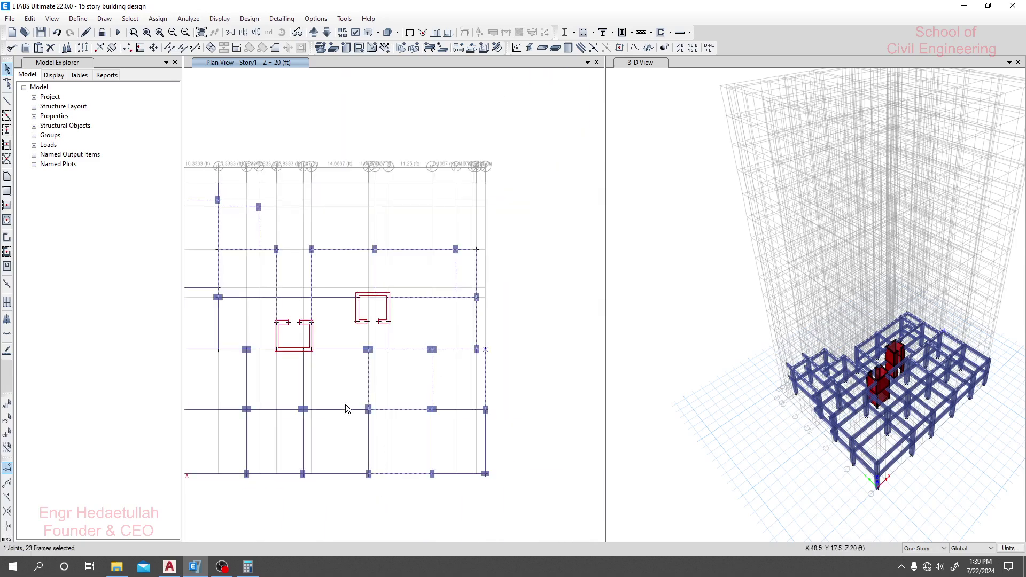
drag(344, 399, 334, 485)
drag(504, 432, 216, 457)
drag(261, 346, 261, 485)
Select the beams in the left-side bays of the Story1 plan
middle_drag(237, 318, 360, 324)
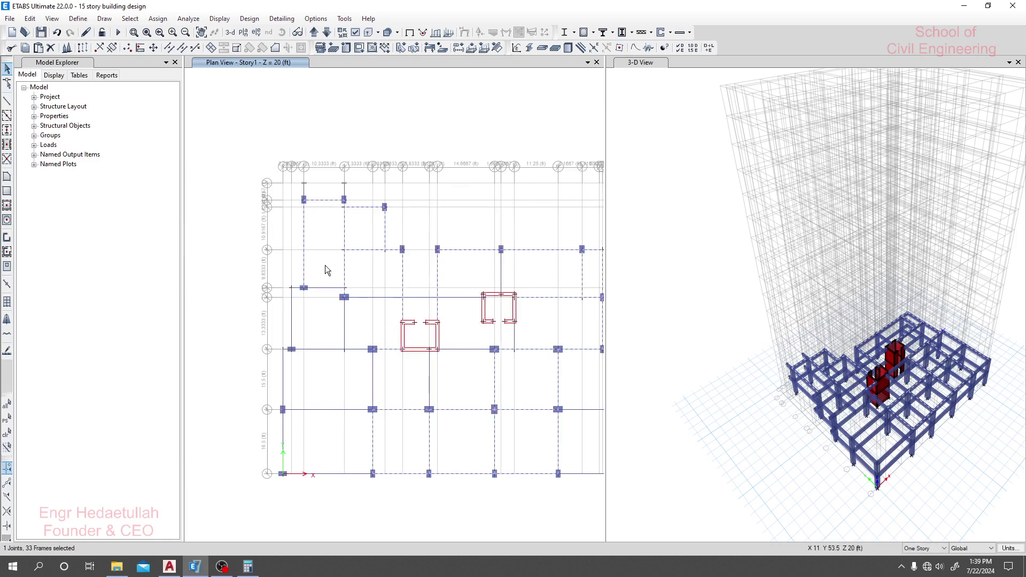
drag(327, 279, 319, 489)
drag(353, 328, 283, 342)
drag(444, 375, 266, 402)
drag(273, 437, 273, 444)
middle_drag(454, 371, 394, 374)
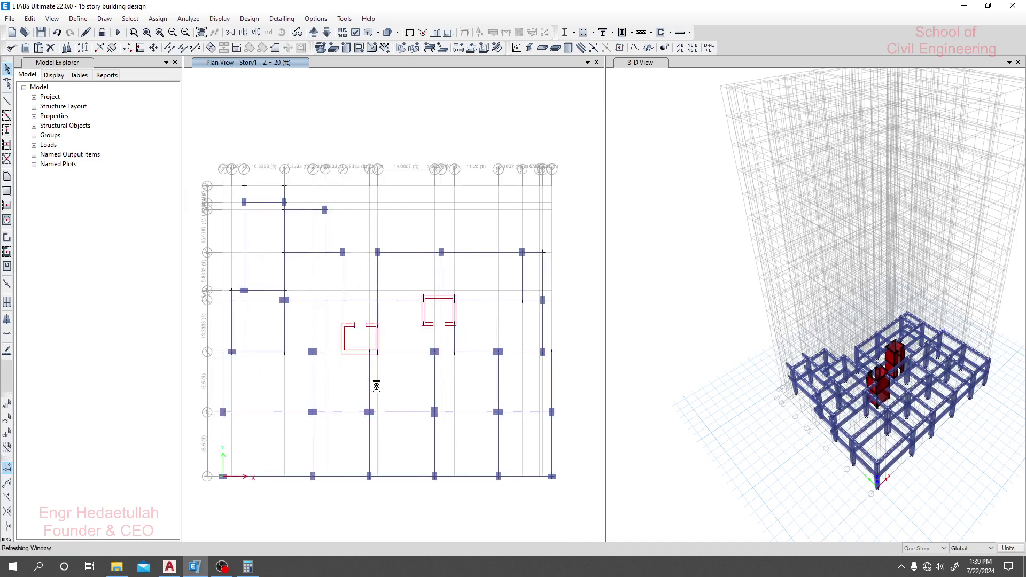
click(403, 350)
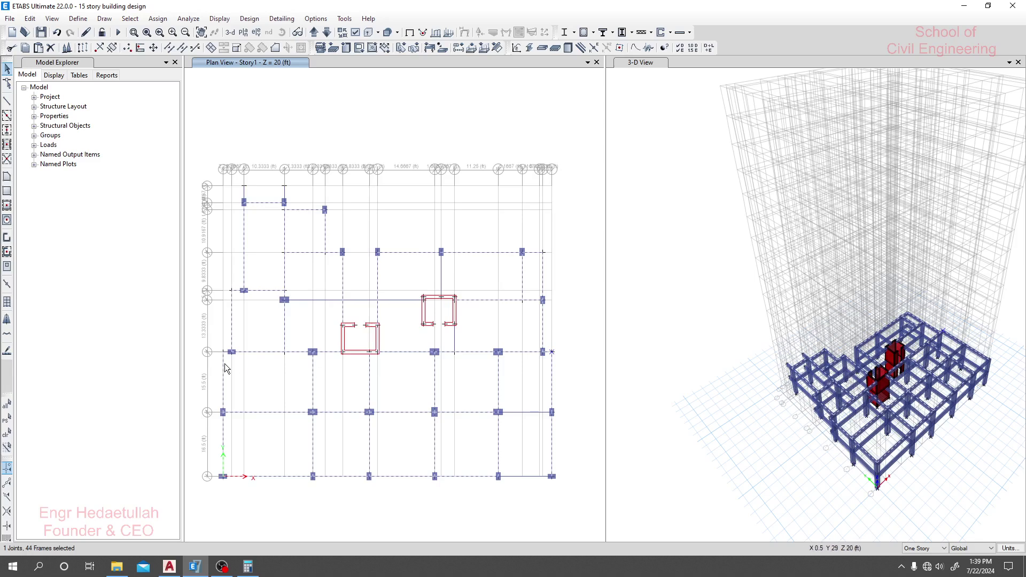
Add the beams around the lower-left columns to the selection
scroll(225, 361, up, 8)
scroll(248, 287, down, 3)
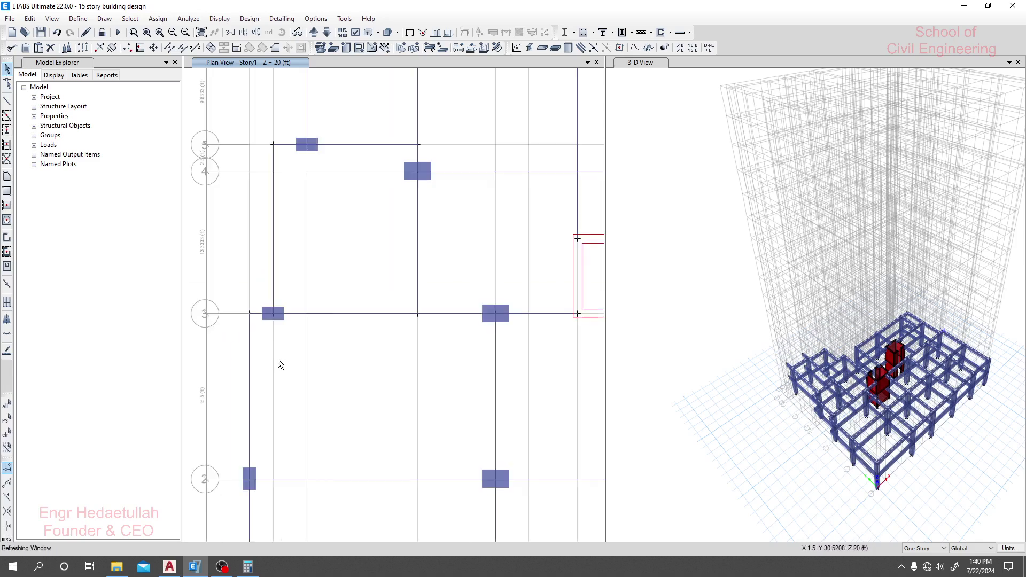
middle_drag(433, 200, 394, 264)
click(427, 236)
scroll(432, 273, down, 3)
scroll(503, 257, up, 3)
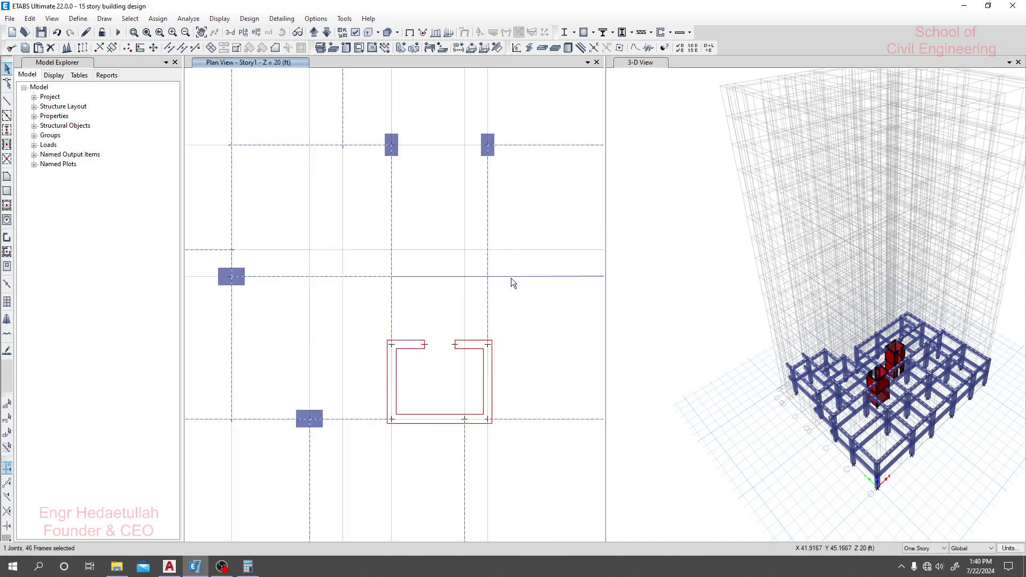
drag(537, 256, 426, 300)
scroll(426, 303, down, 3)
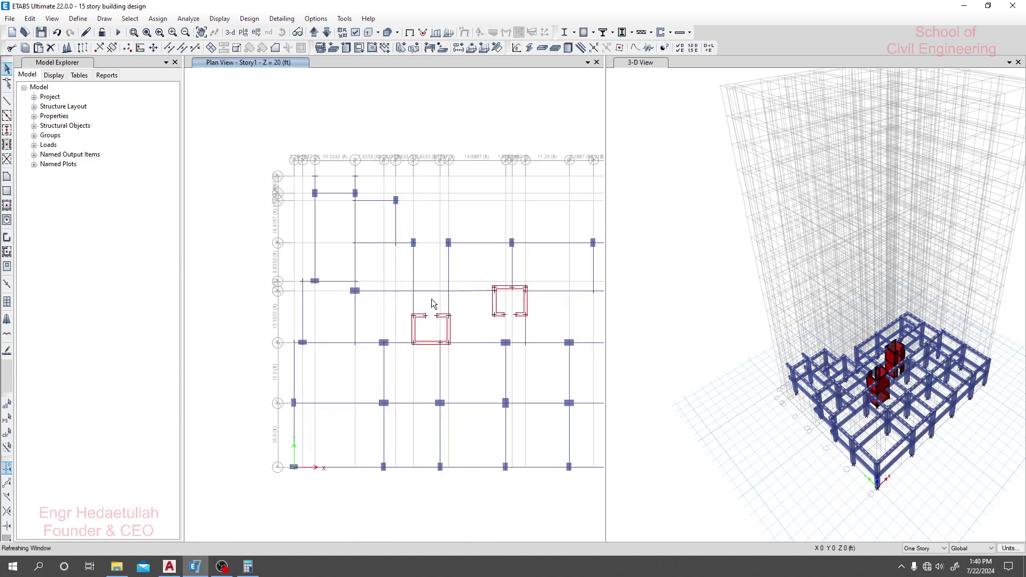
click(512, 270)
Add the bottom-right beam, bringing the selection to 52 frames
scroll(481, 273, up, 3)
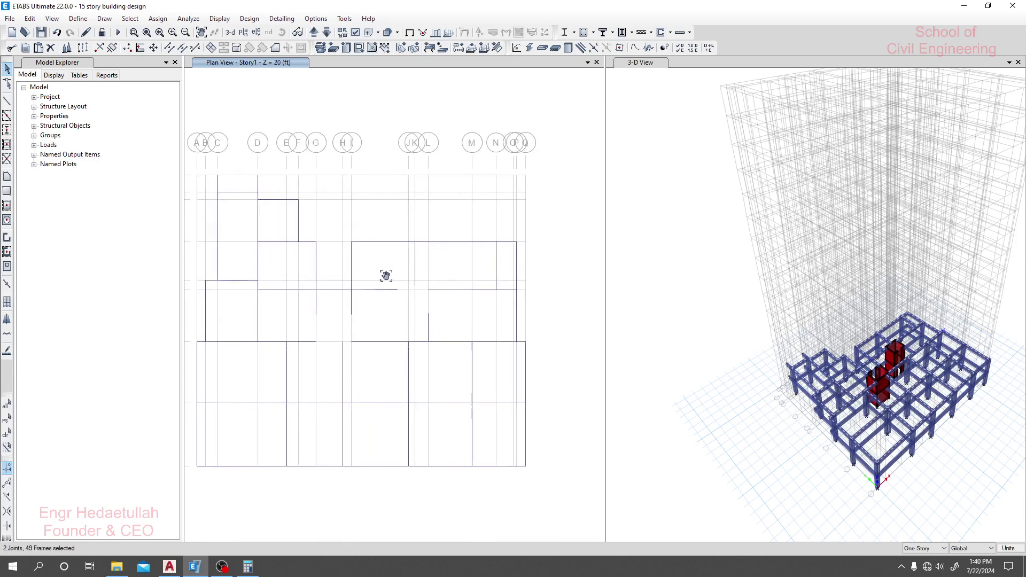
scroll(482, 277, down, 3)
middle_drag(473, 320, 471, 292)
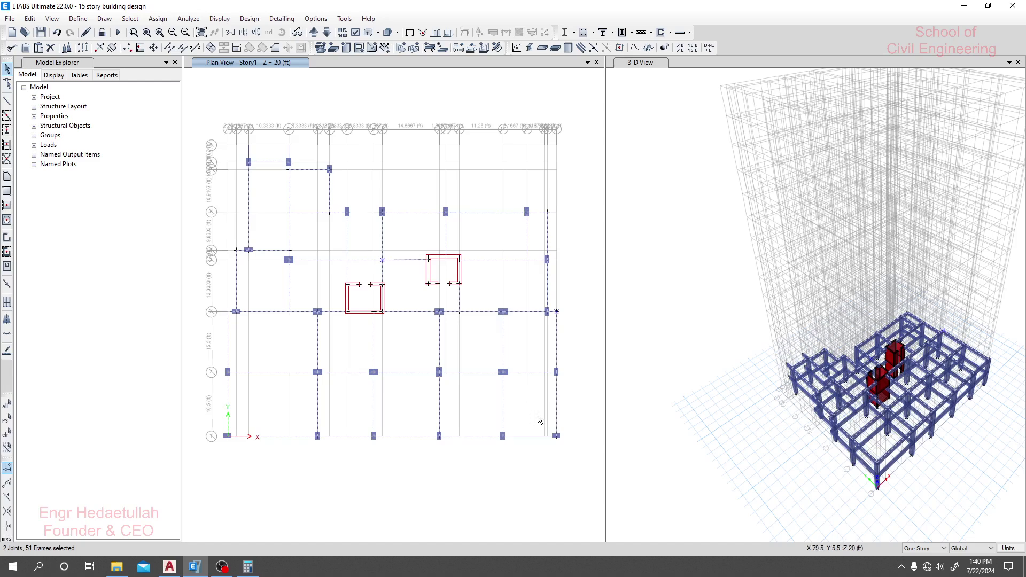
scroll(564, 281, up, 3)
scroll(568, 286, down, 3)
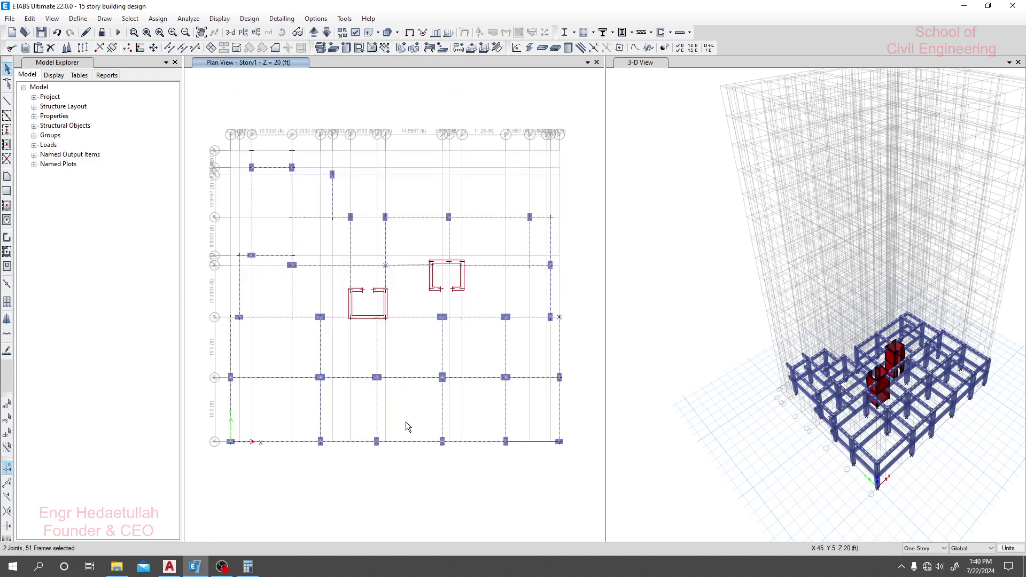
middle_drag(406, 426, 412, 423)
drag(524, 469, 527, 466)
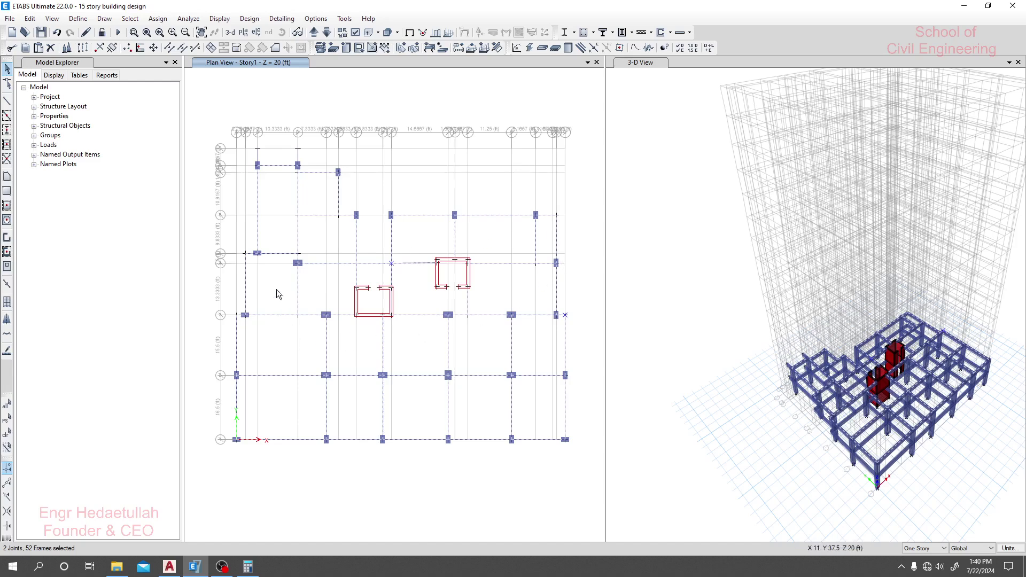
Assign the B1 (12x22) frame section to the 52 selected Story1 beams
click(157, 19)
mouse_move(187, 51)
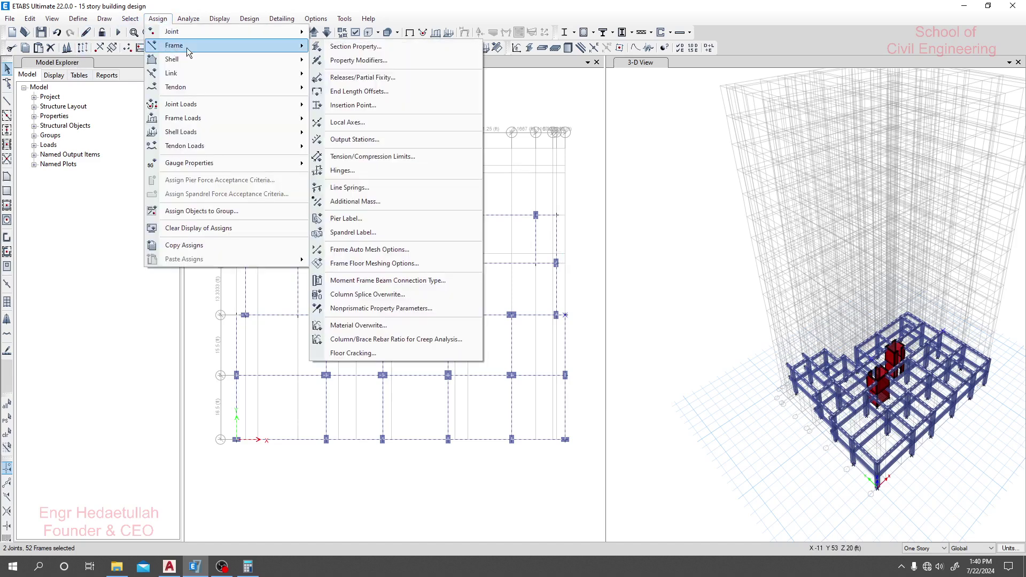
click(365, 48)
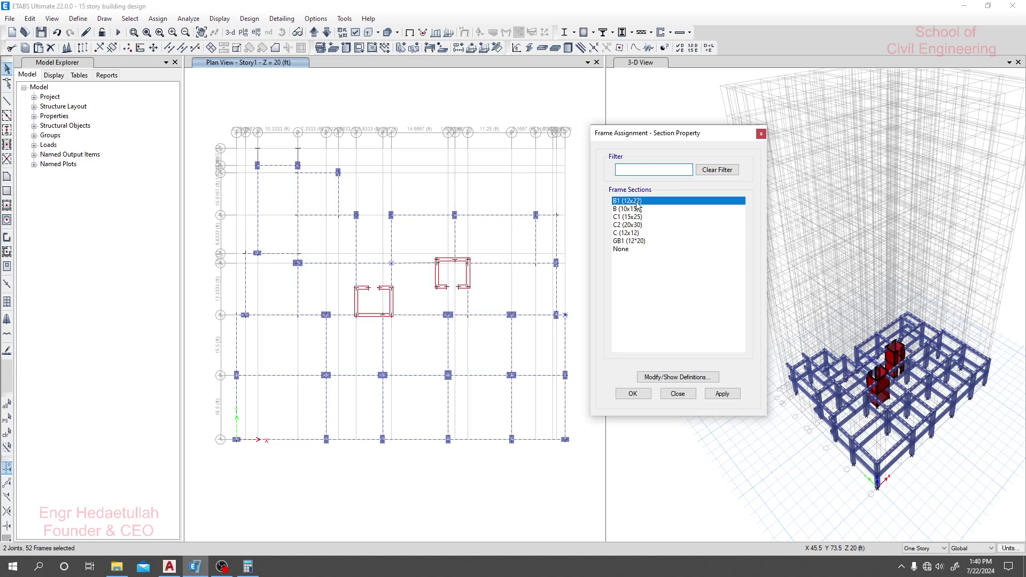
click(722, 394)
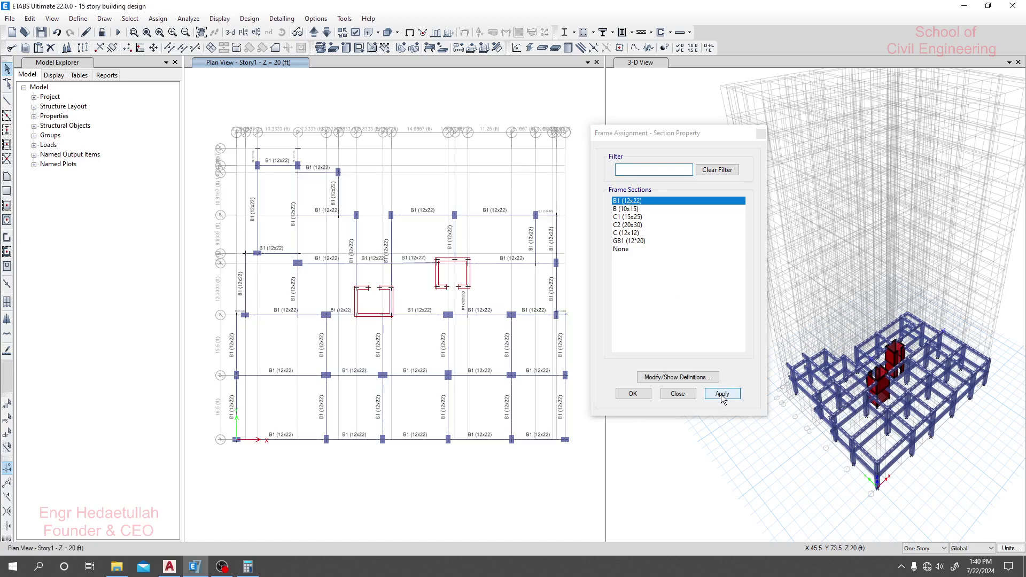
click(643, 396)
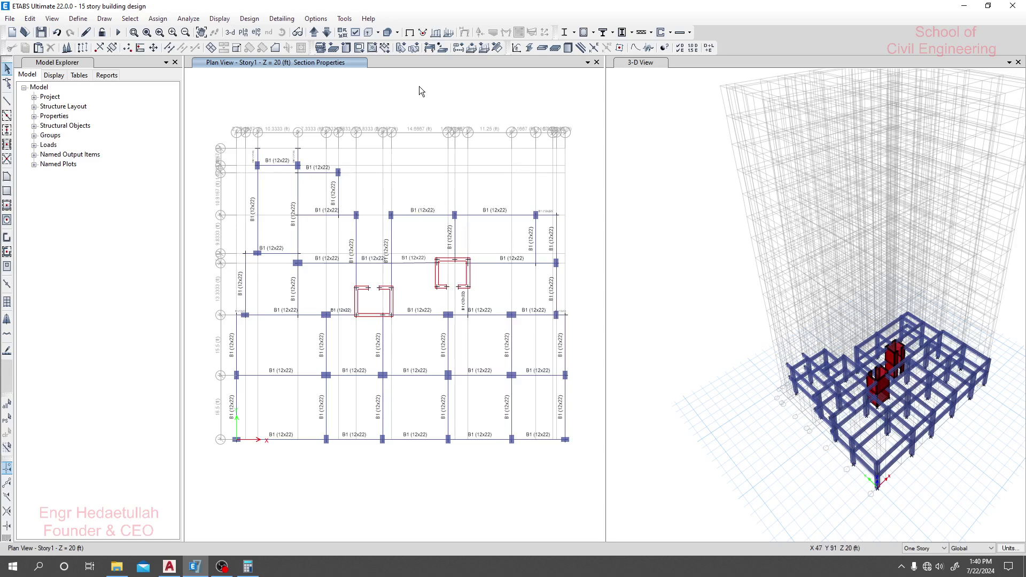
scroll(385, 199, up, 3)
scroll(327, 270, down, 3)
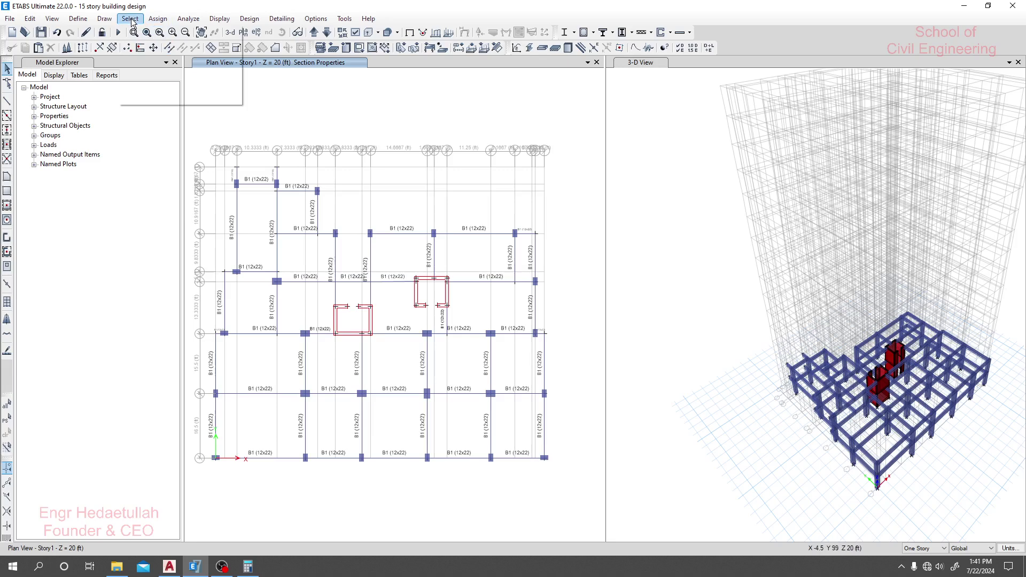
Select all frames with the B1 (12x22) section by frame section property
click(130, 20)
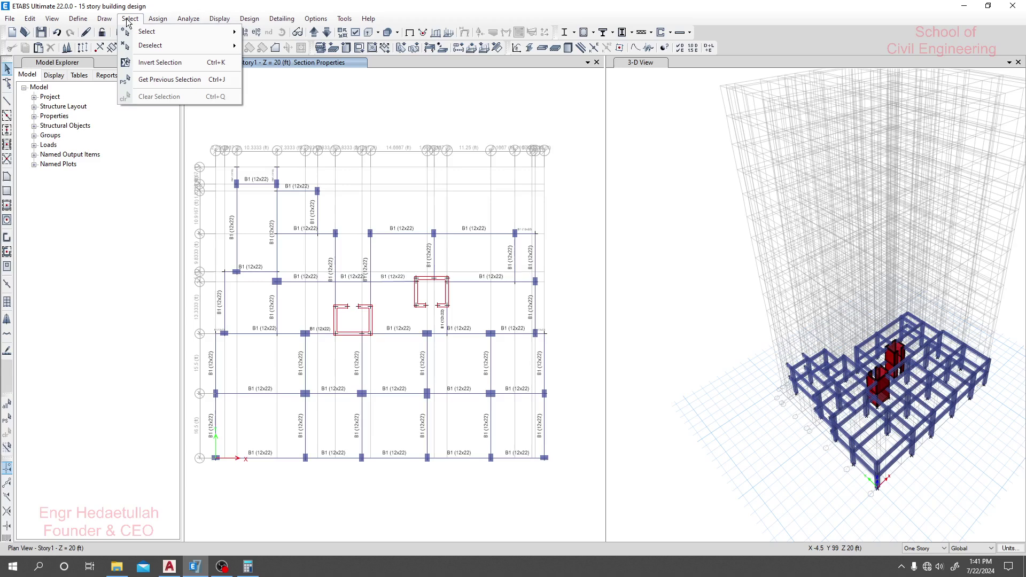
mouse_move(153, 33)
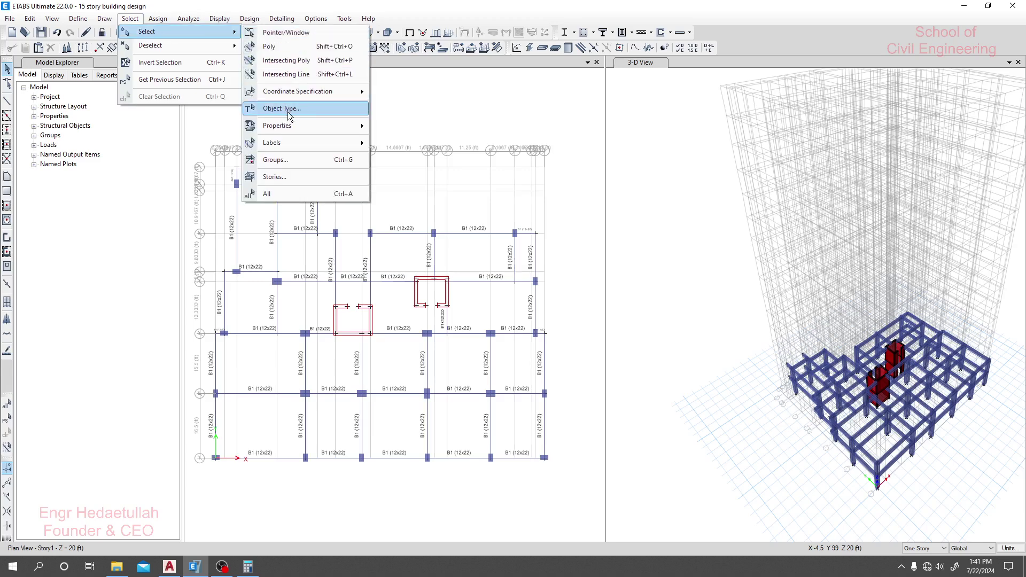
mouse_move(321, 125)
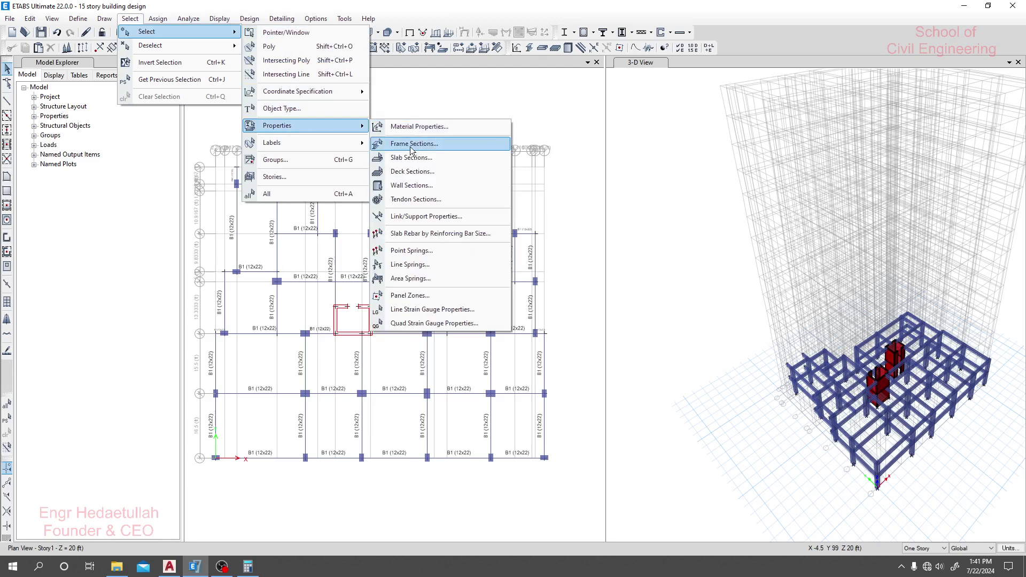
click(410, 145)
click(466, 410)
click(595, 158)
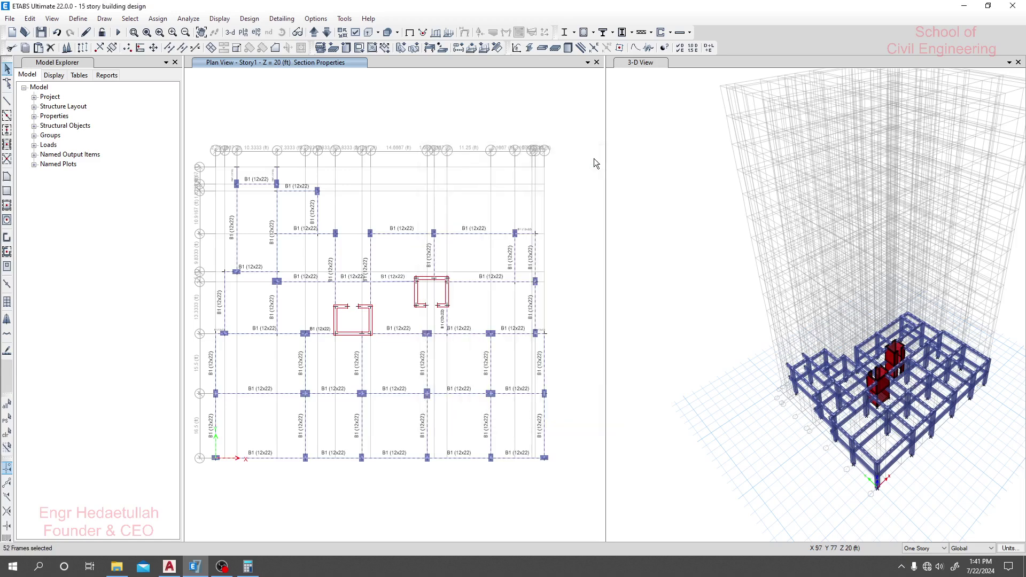
Hide the selected B1 beams, leaving the two GB1 (12*20) beams on grids C and D
right_click(397, 199)
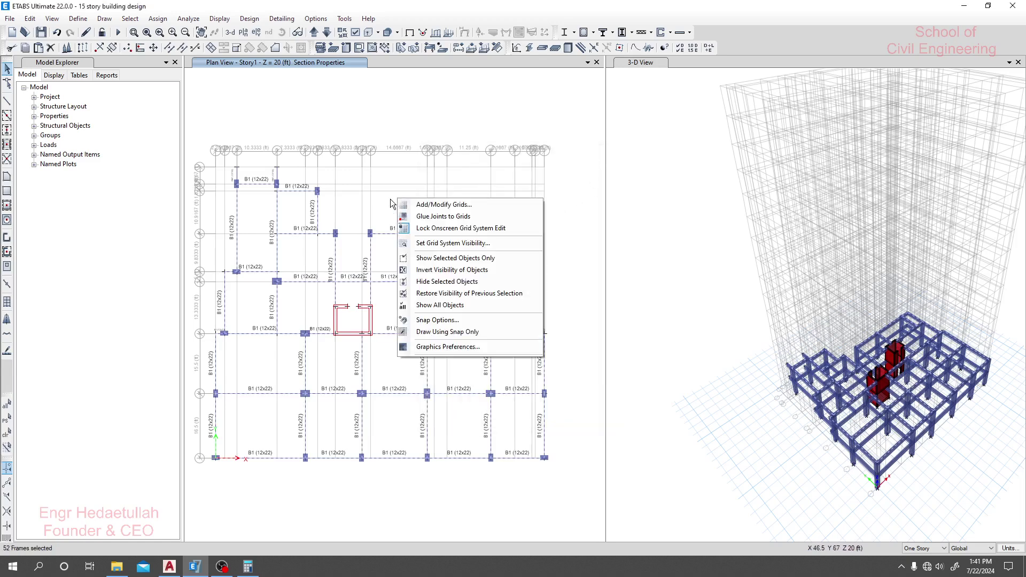
click(456, 283)
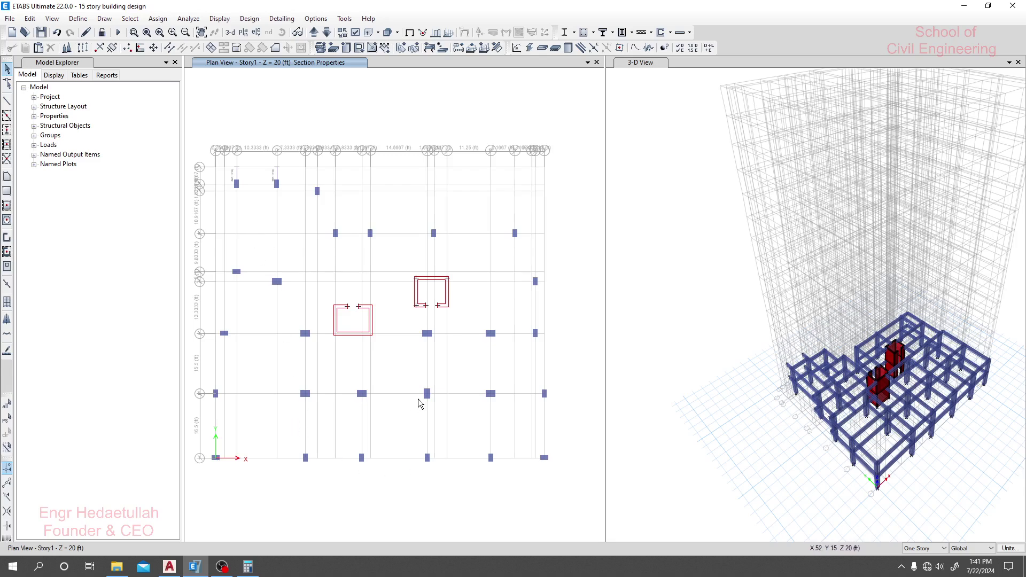
scroll(232, 165, up, 3)
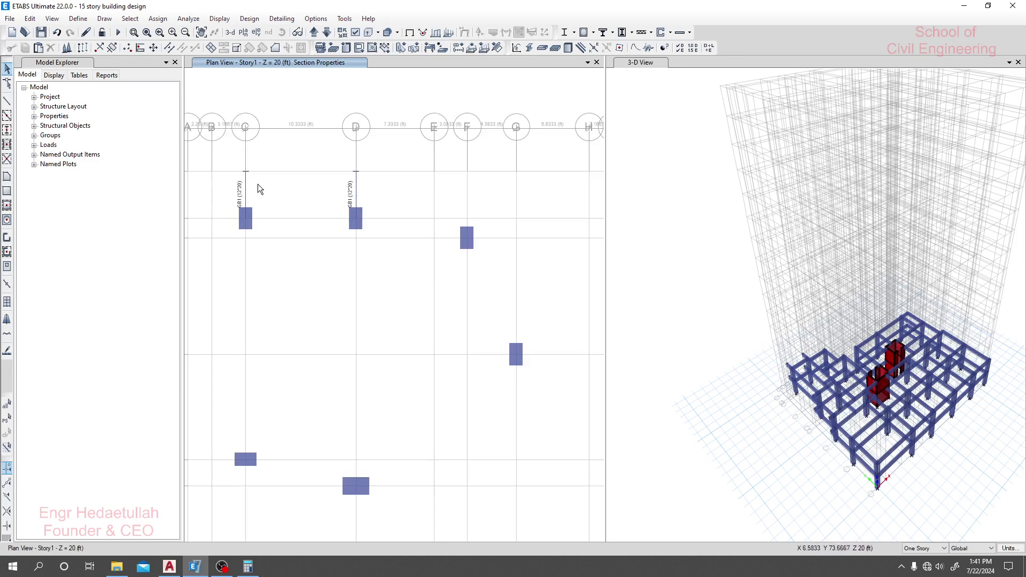
scroll(355, 200, down, 5)
scroll(315, 248, down, 1)
scroll(325, 283, up, 1)
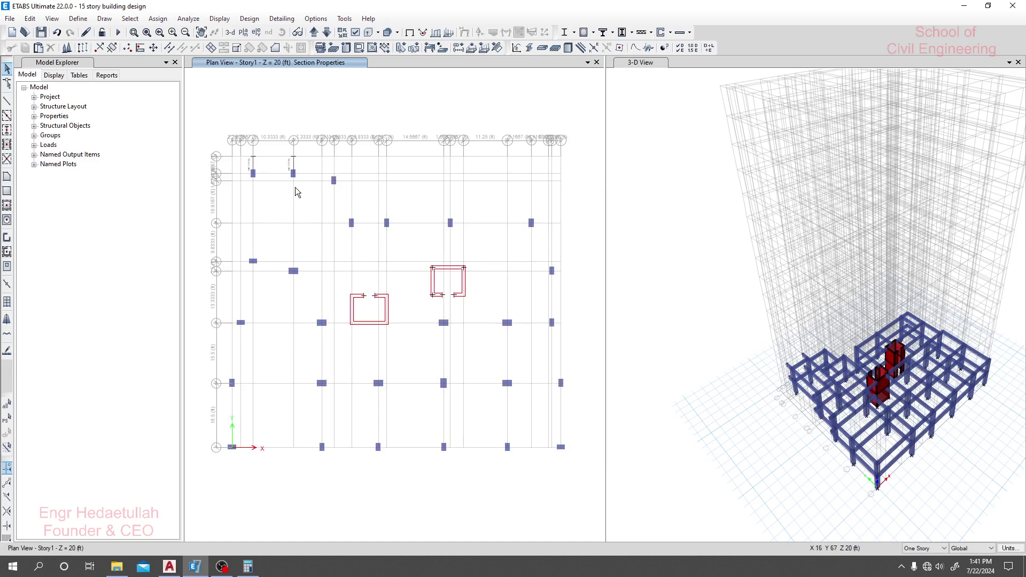
Give the grid C and D beams the B1 (12x22) section, then show all objects again
scroll(295, 190, up, 3)
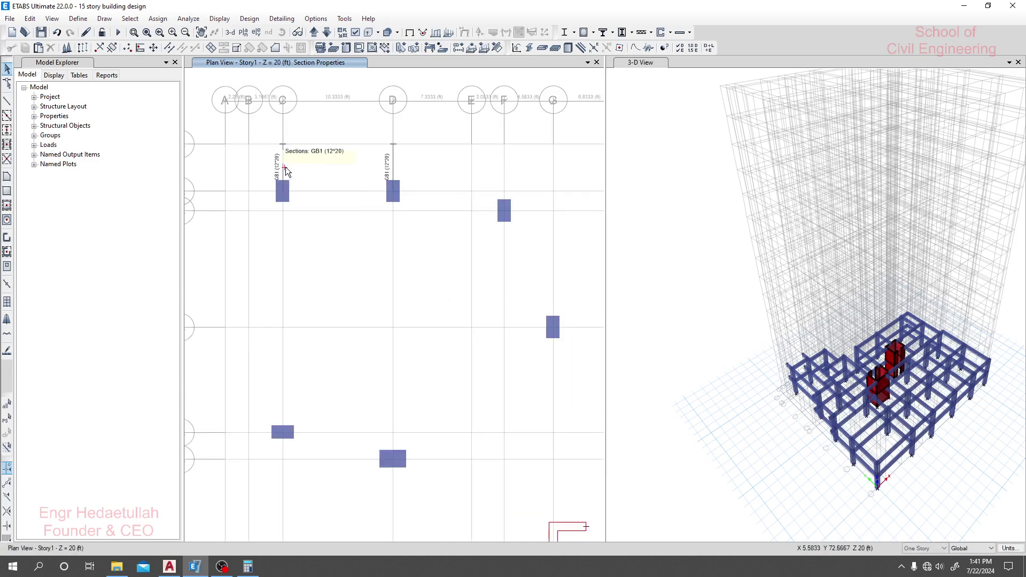
click(285, 168)
click(394, 172)
click(158, 18)
mouse_move(175, 49)
click(342, 45)
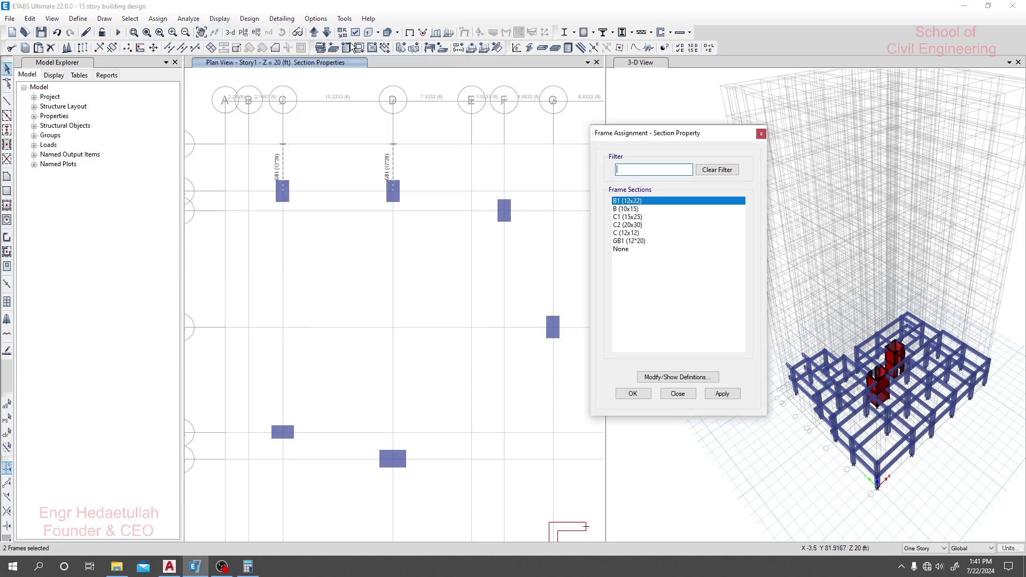
click(722, 394)
click(633, 394)
right_click(320, 276)
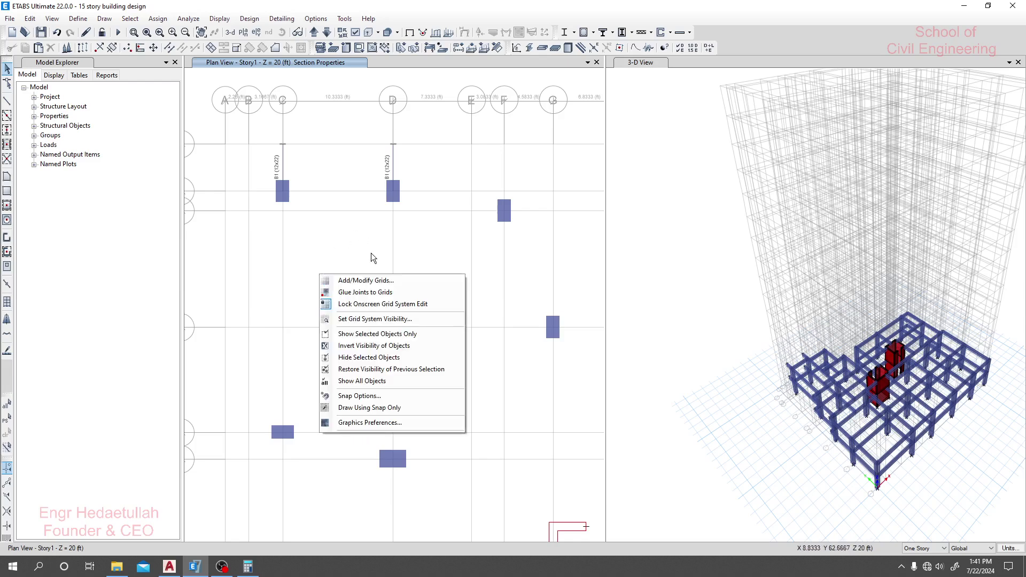
click(369, 381)
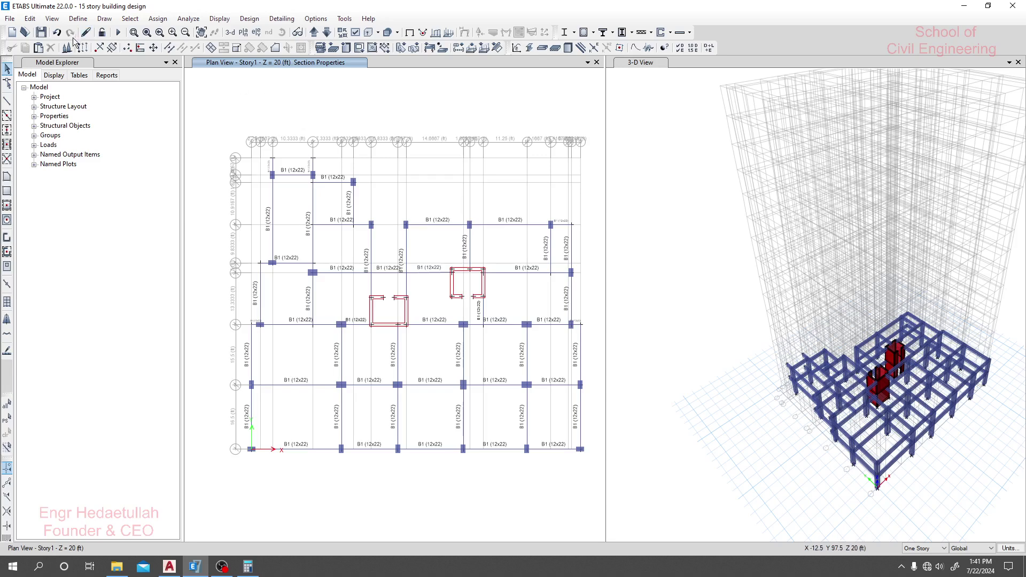
Save the model as a new file named '15 story building design1'
click(40, 33)
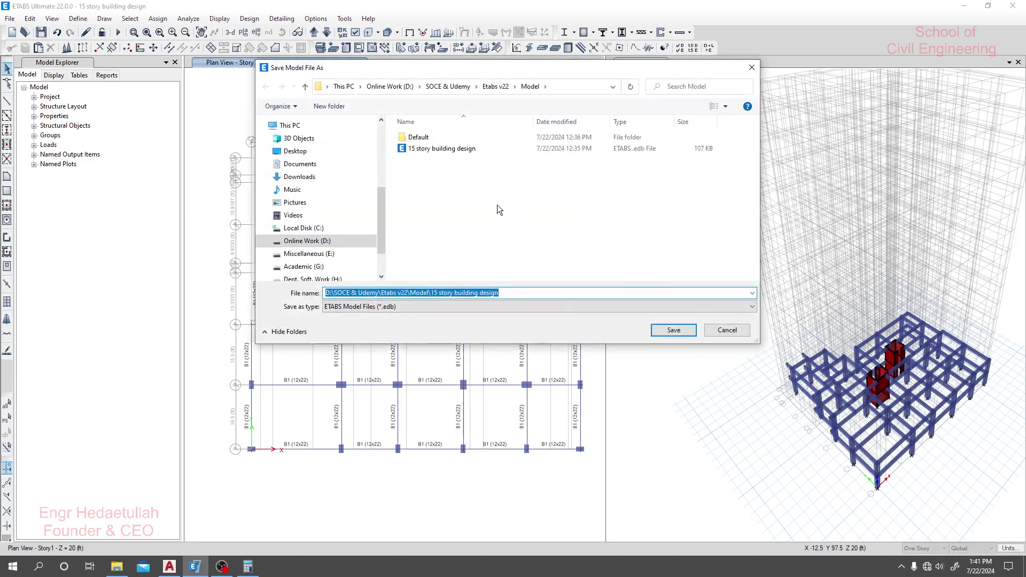
click(531, 293)
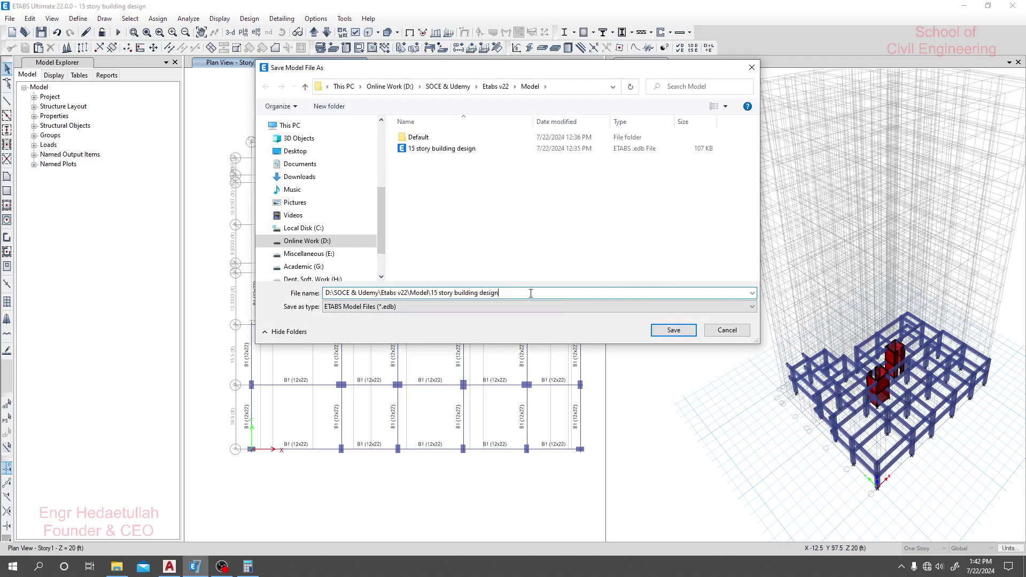
click(681, 334)
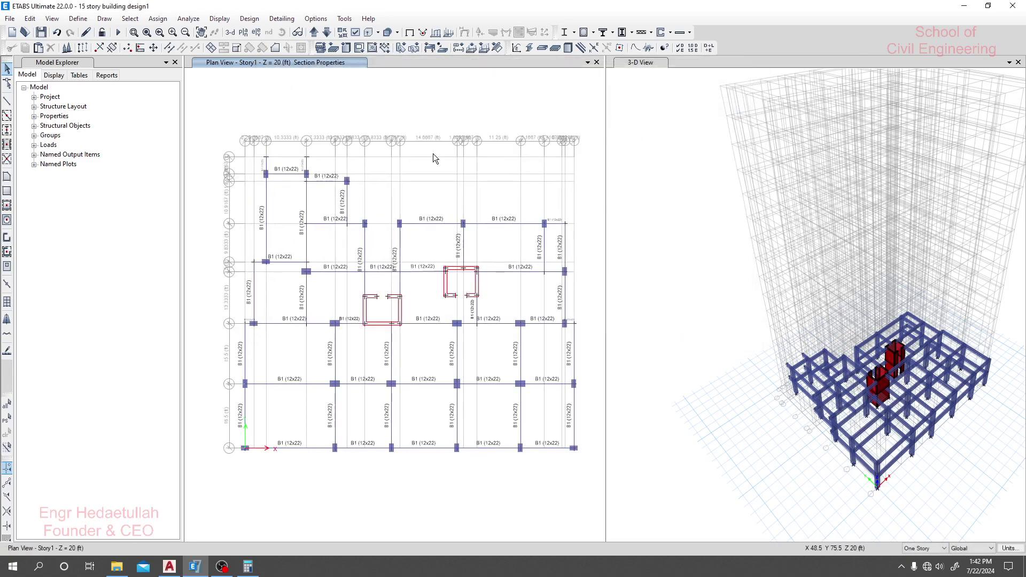
click(705, 230)
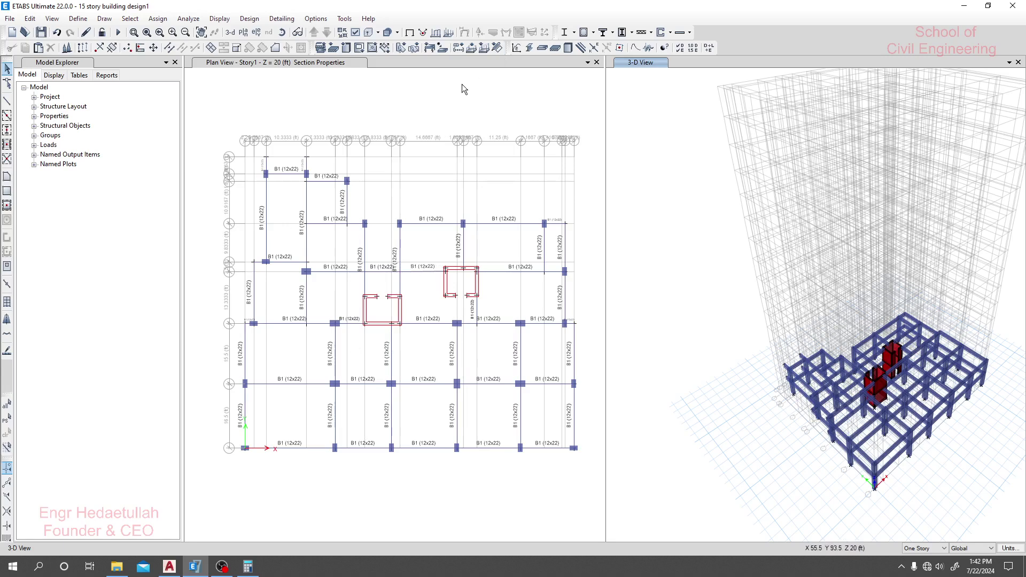
click(429, 474)
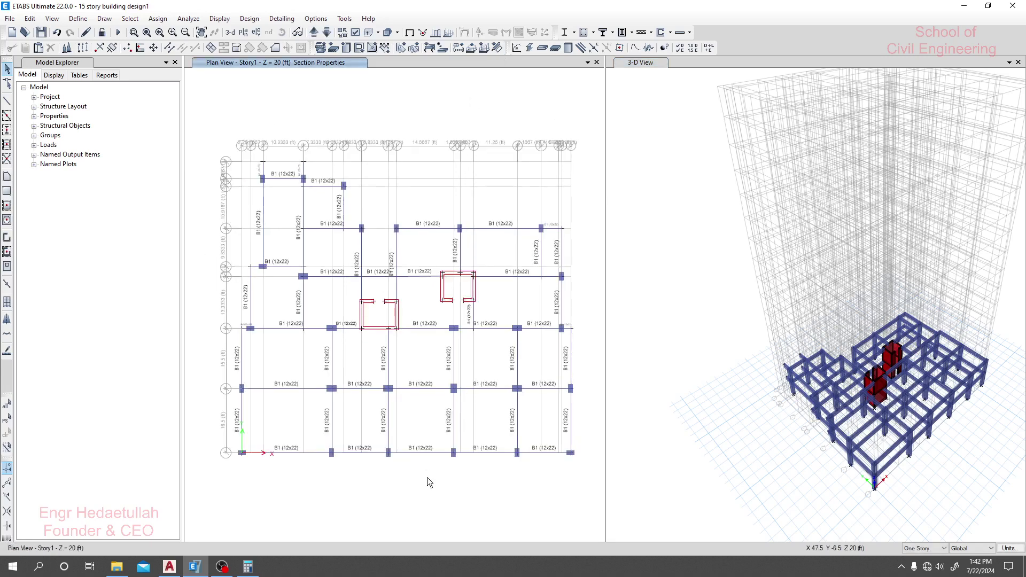